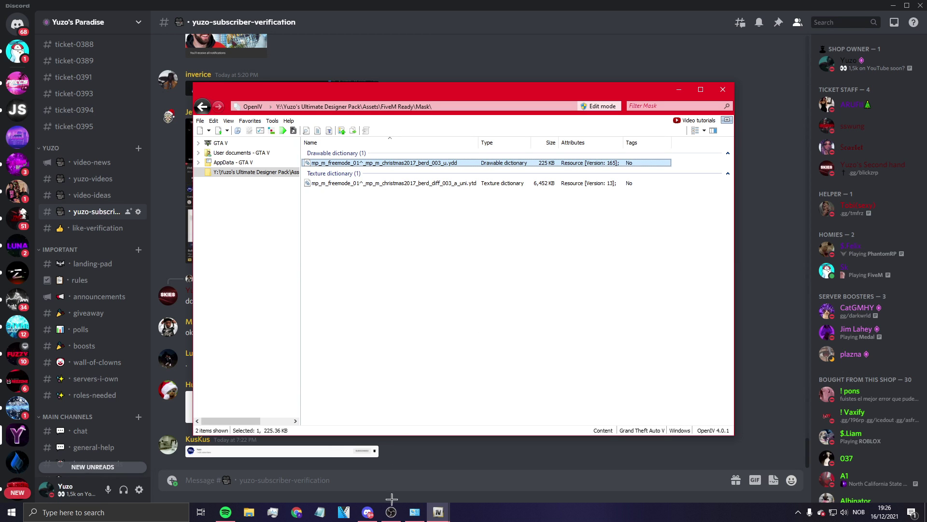
- Minimize Discord and close all OpenIV windows from the taskbar
click(370, 513)
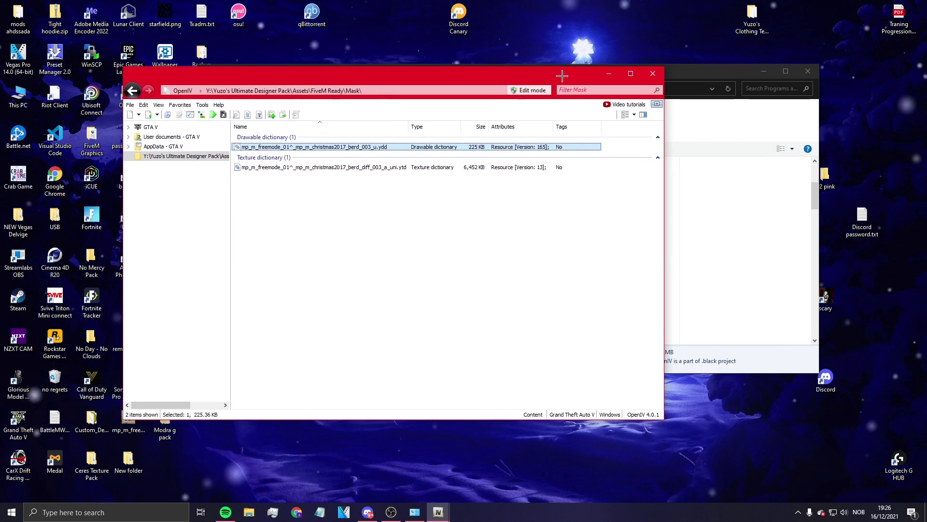
right_click(439, 513)
click(419, 492)
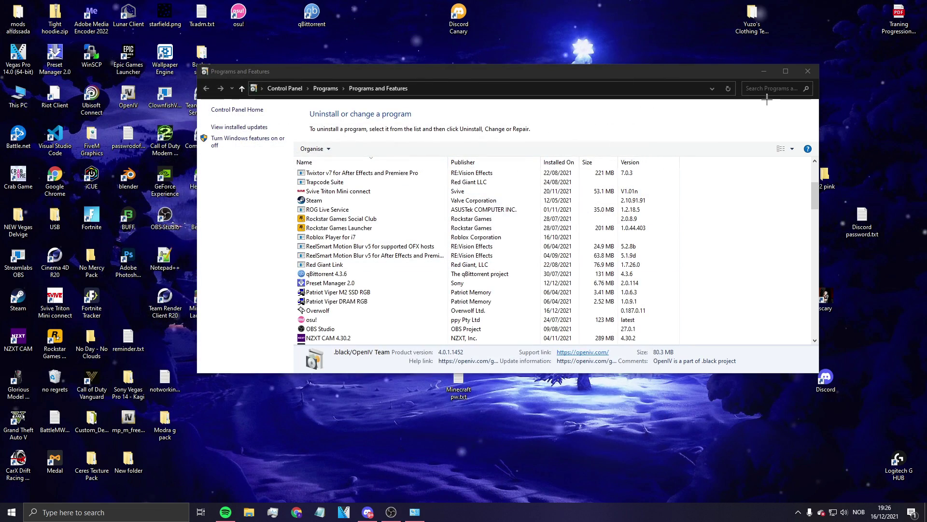
- Close the Programs and Features window and start a Windows search for 'ope'
key(alt+F4)
click(93, 513)
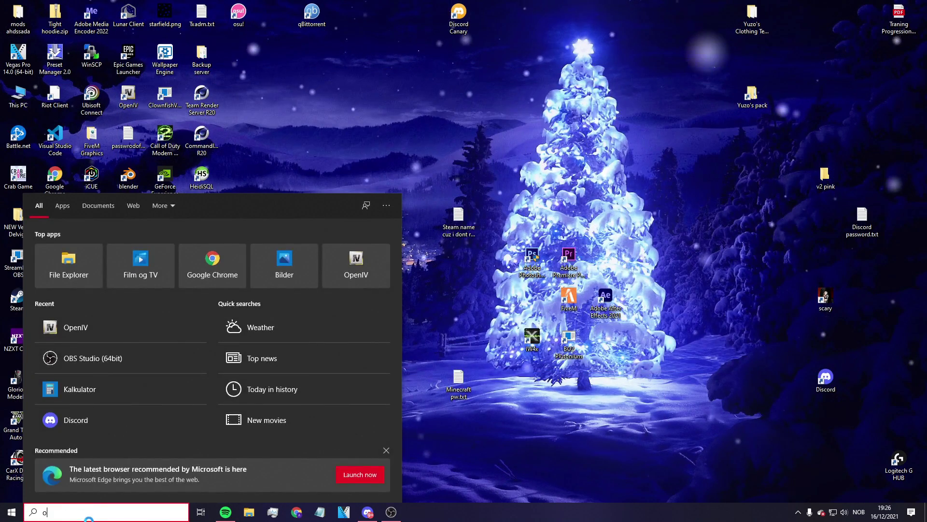
text(ope)
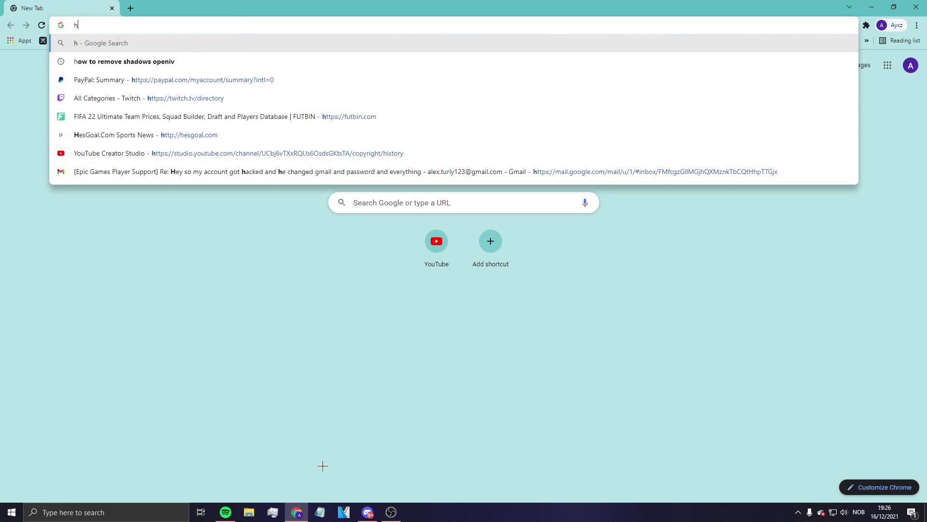
- Search Google for 'openiv' and open the official openiv.com site
key(BackSpace)
text(openiv)
key(Return)
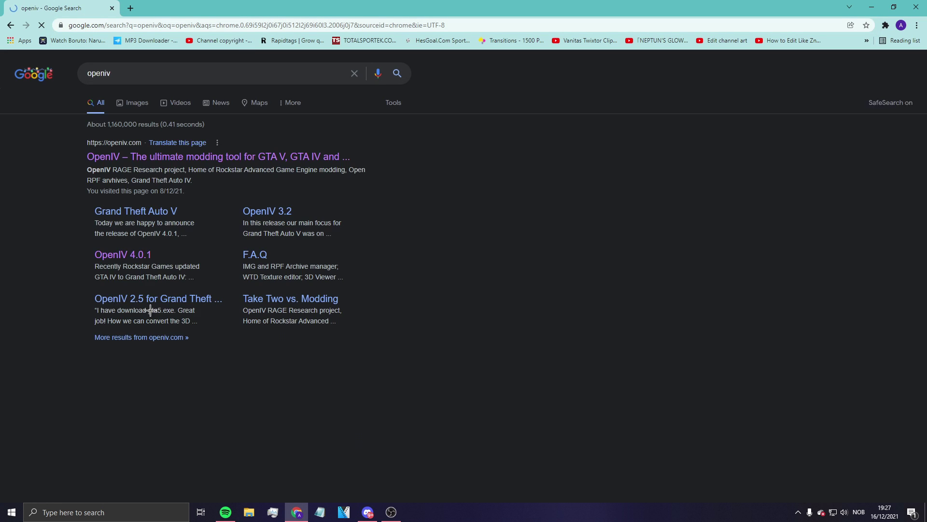
click(178, 156)
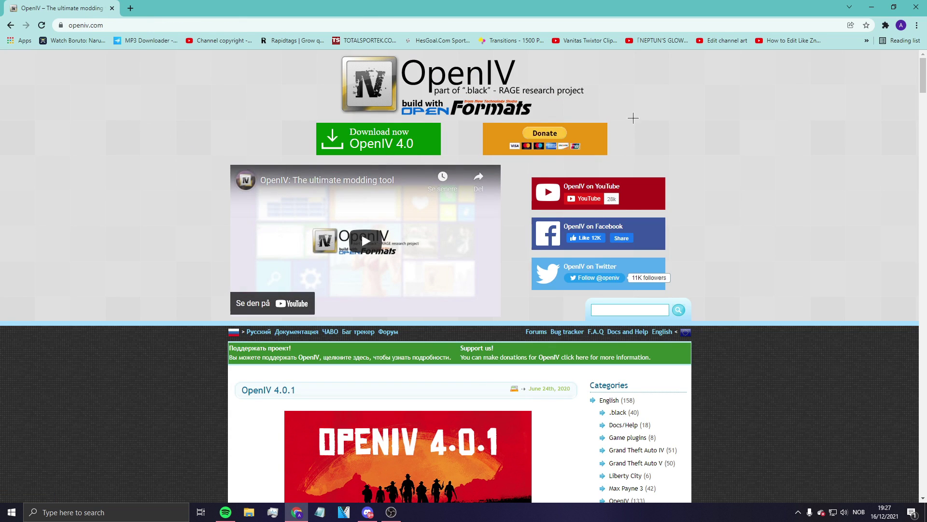
- Scroll through the openiv.com homepage, then hide all windows to show the desktop
scroll(223, 93, down, 2)
scroll(244, 103, up, 2)
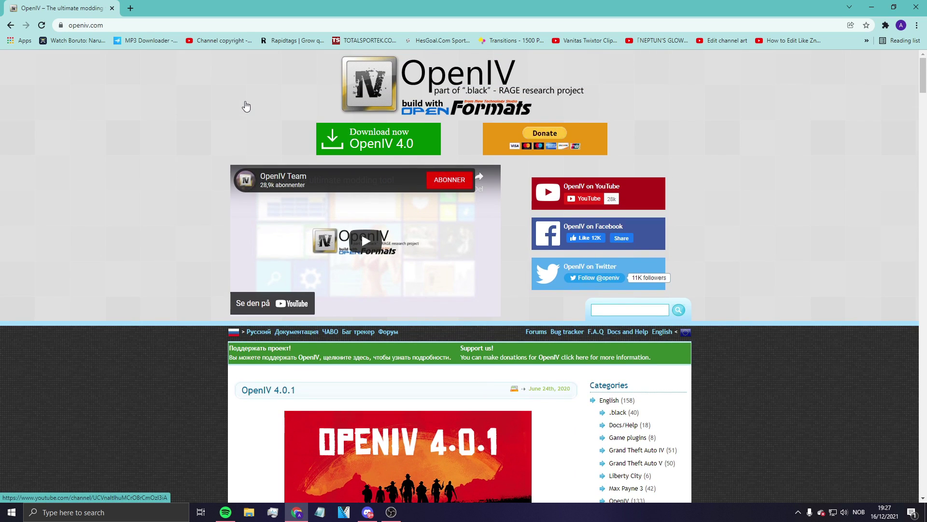
scroll(263, 144, down, 5)
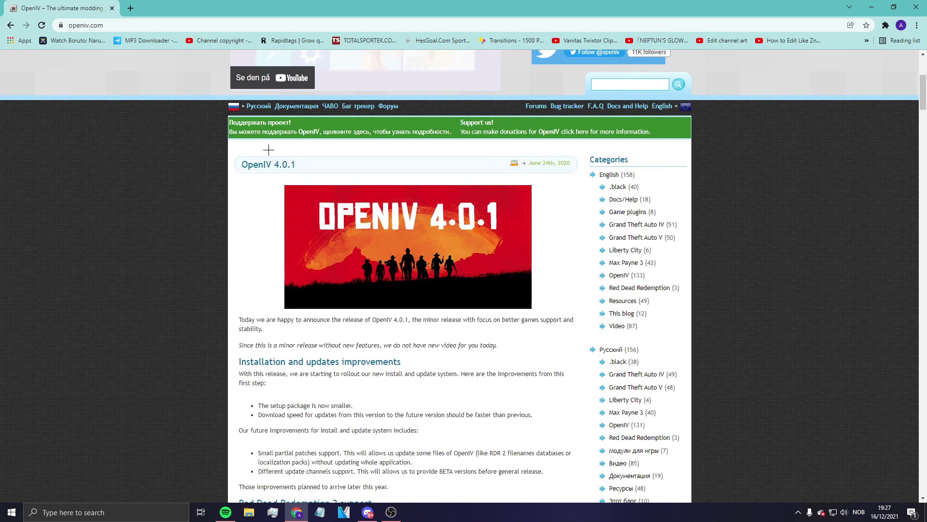
scroll(268, 150, up, 5)
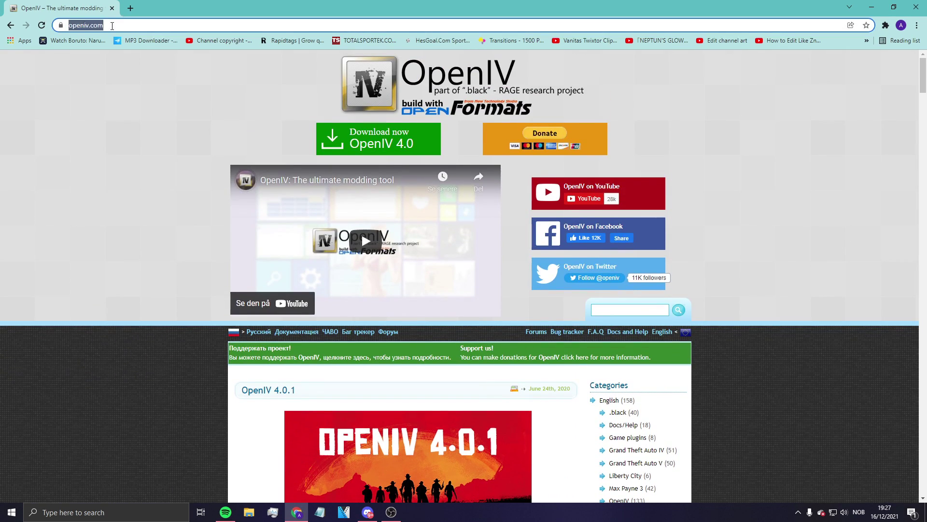
scroll(181, 190, down, 5)
scroll(180, 182, up, 5)
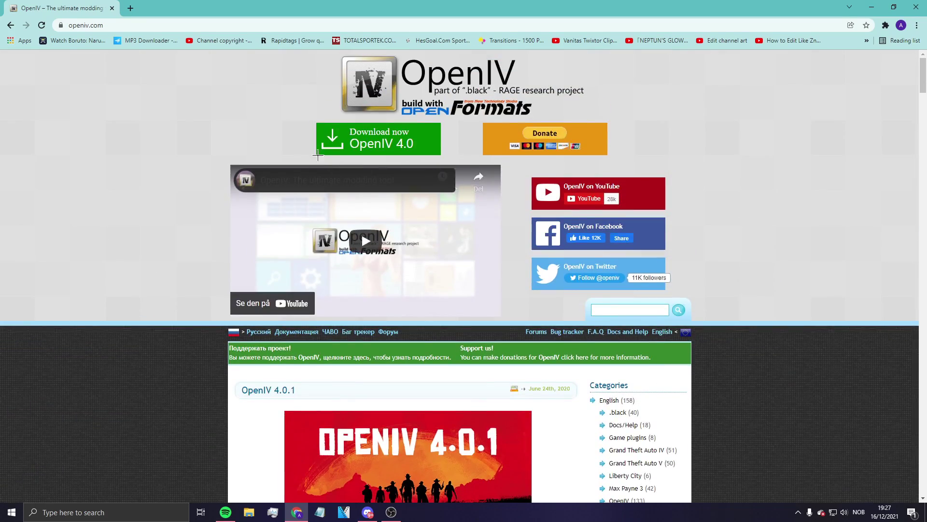
key(super+d)
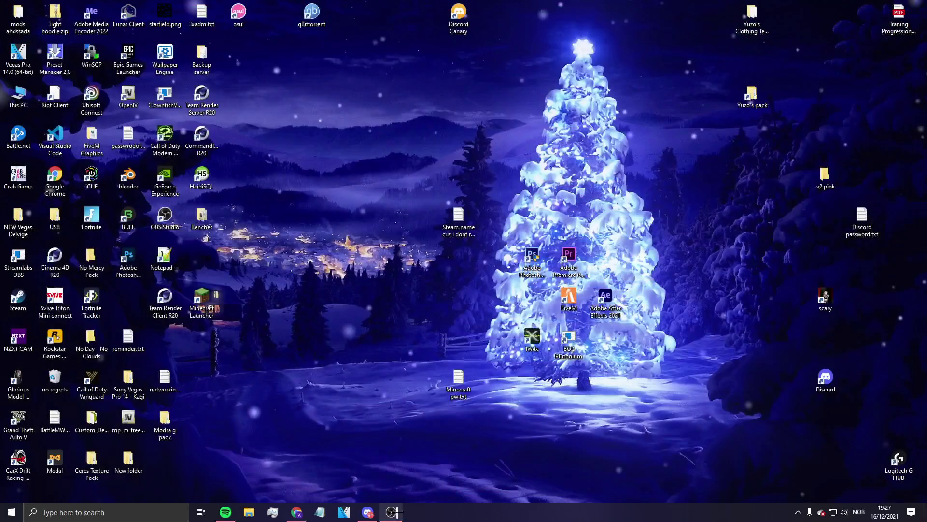
- Launch OpenIV from Windows search for Grand Theft Auto V on Windows and maximize it
click(145, 512)
text(ope)
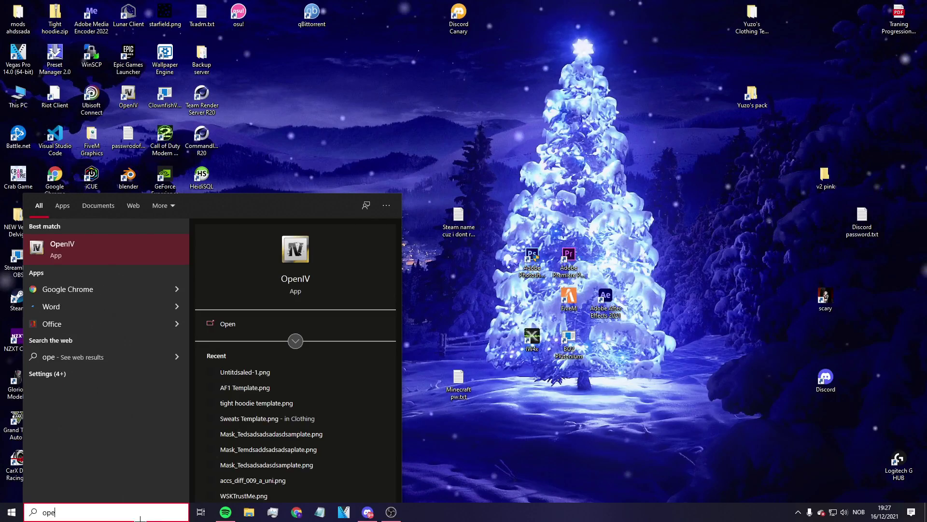
click(89, 243)
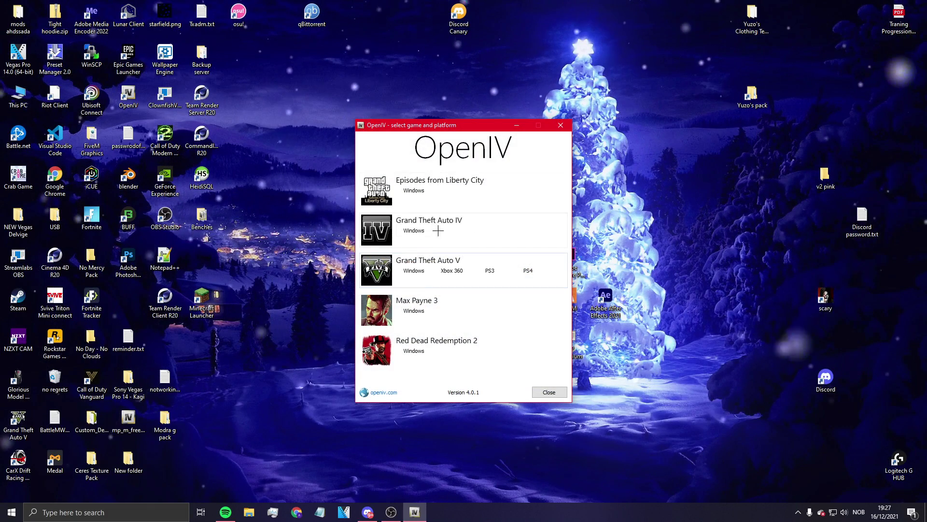
click(419, 271)
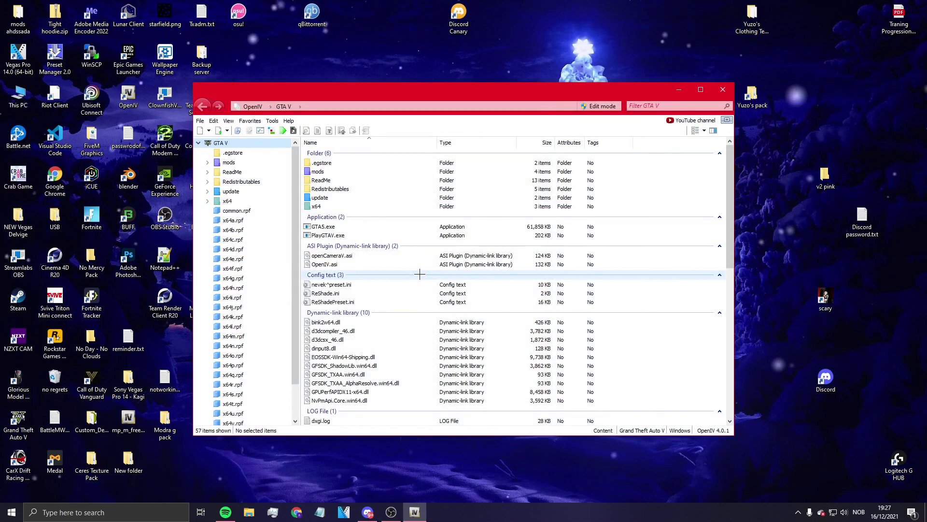
click(700, 89)
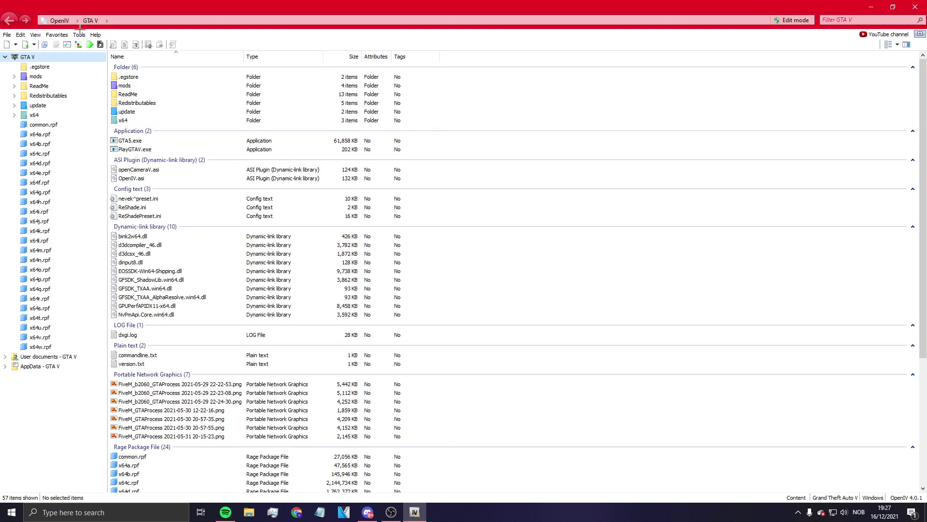
click(80, 35)
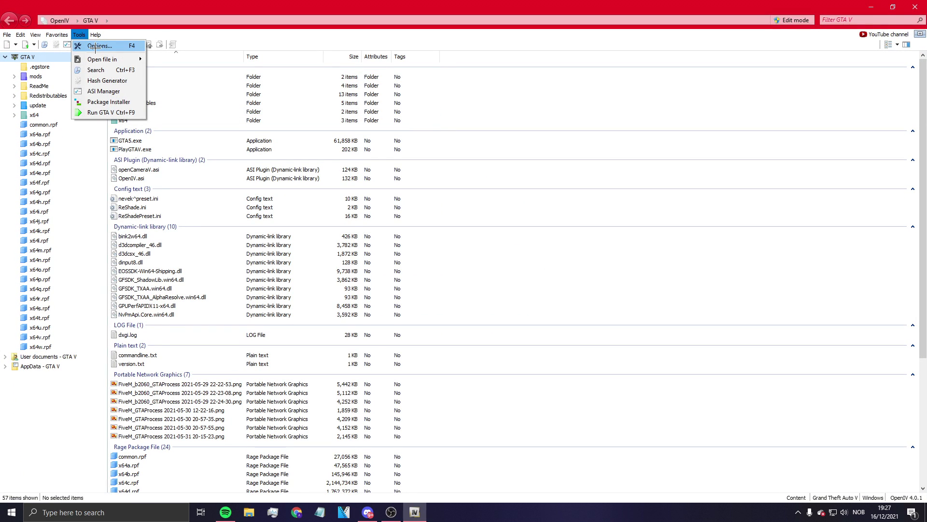
- In OpenIV Options, set the General default texture file format to PNG
click(95, 47)
click(368, 137)
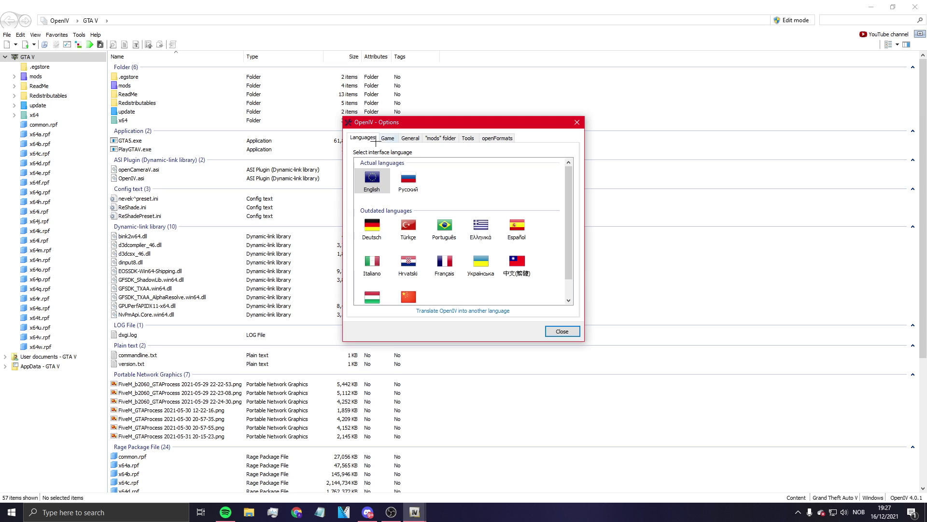
click(391, 137)
click(427, 138)
click(389, 138)
click(410, 138)
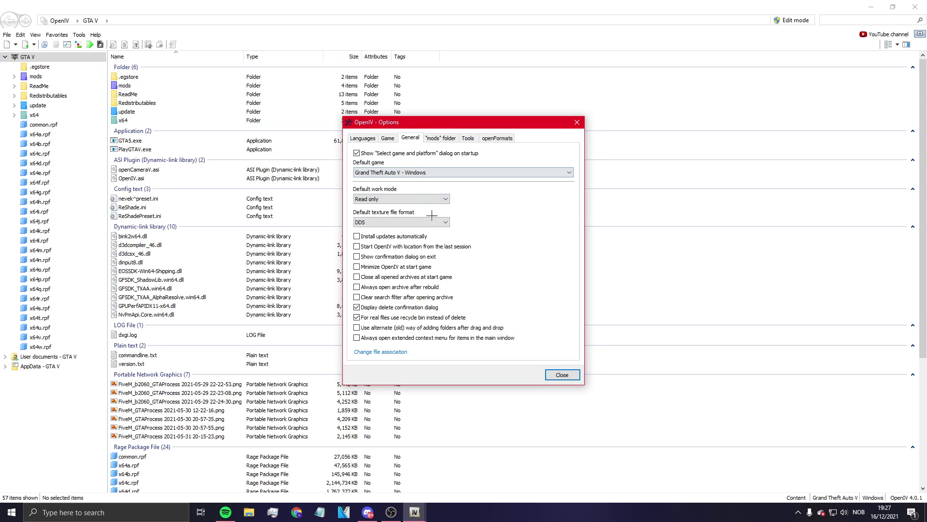
click(399, 224)
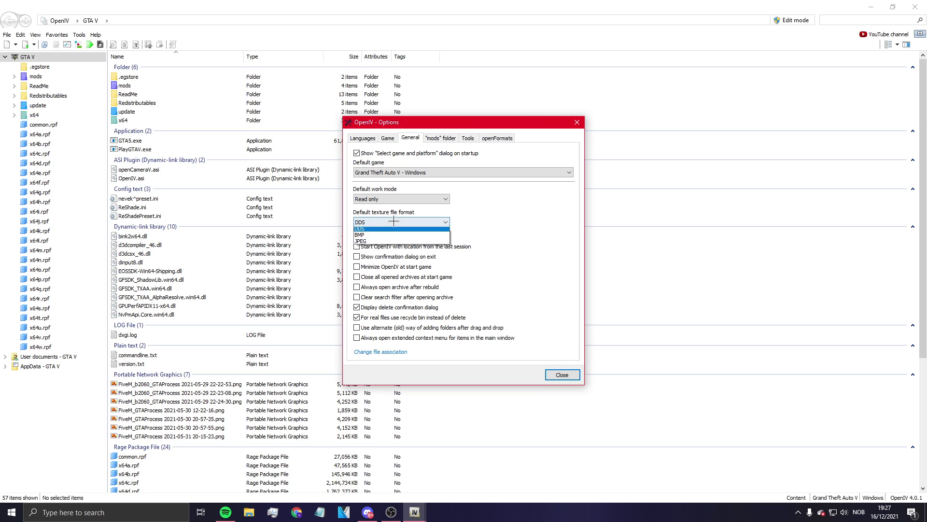
click(399, 236)
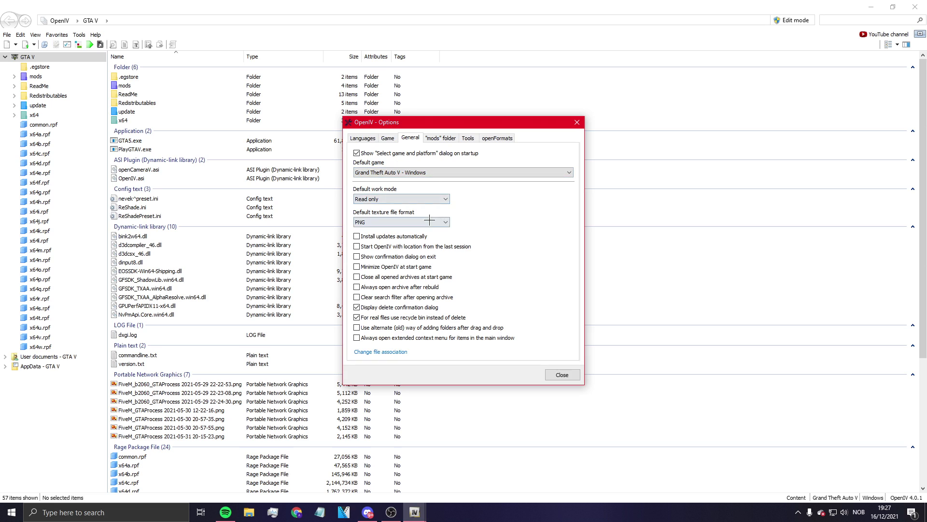
- Go to the Tools settings and keep the theme on Dark
click(433, 139)
click(468, 138)
click(379, 162)
click(385, 177)
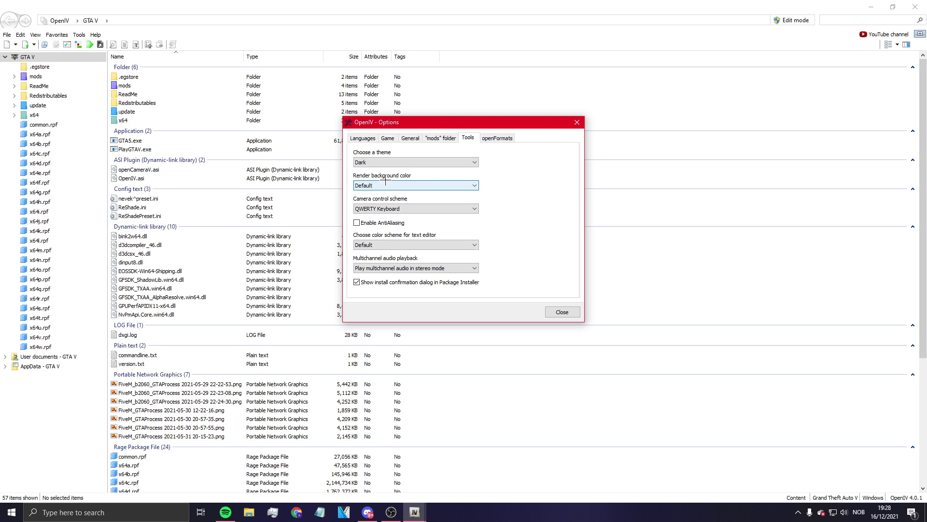
- Switch Render background color to Custom color and confirm the colour picked in the Colour dialog
click(408, 185)
click(386, 200)
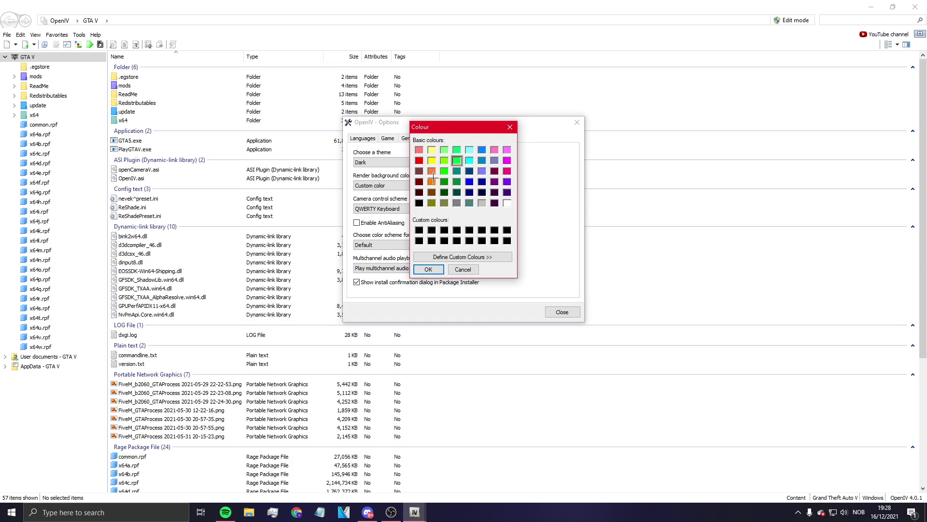
click(428, 269)
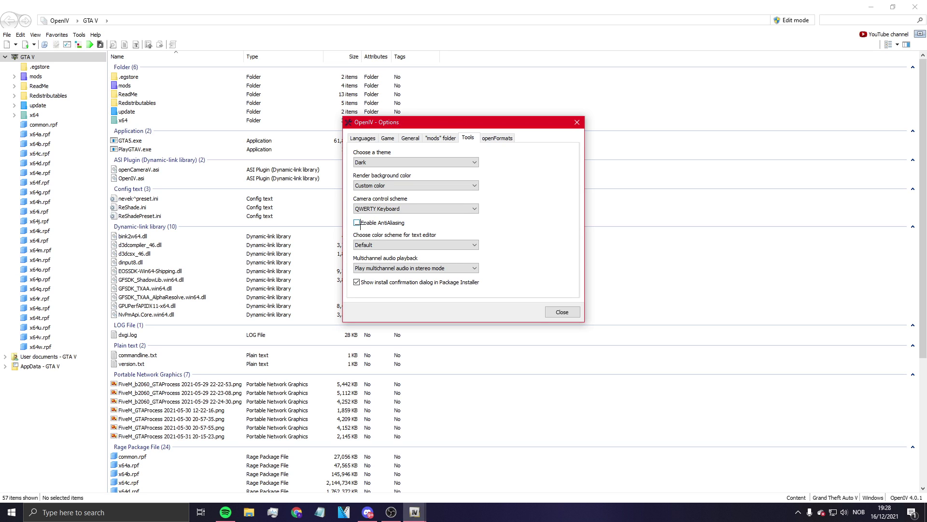
- On the openFormats tab, set Default texture file format to PNG and close Options
click(492, 139)
click(413, 162)
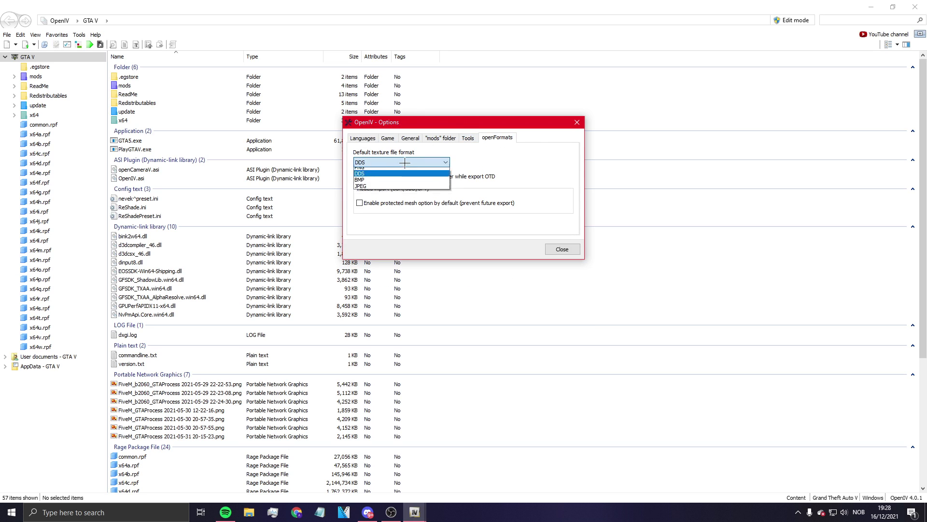
click(387, 177)
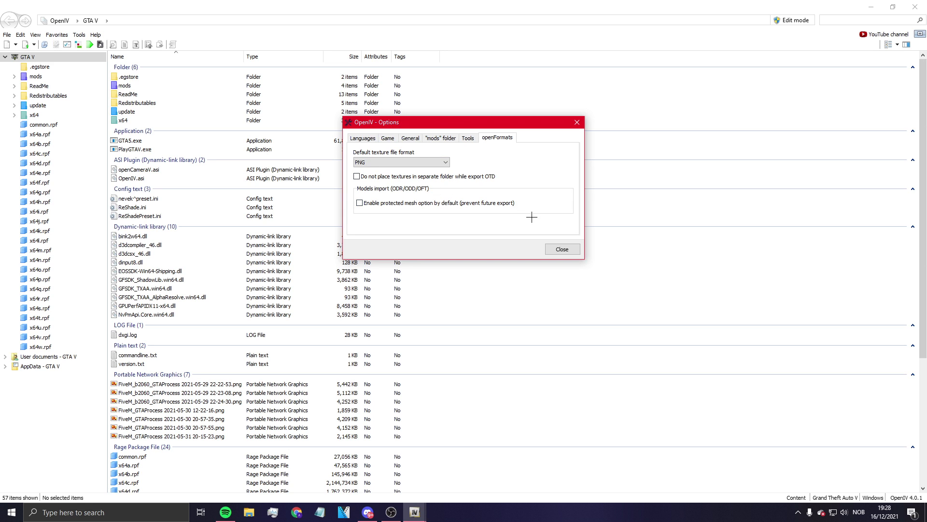
click(563, 249)
- Open the Mask folder containing the mask's model and texture files
click(7, 35)
click(29, 81)
click(349, 364)
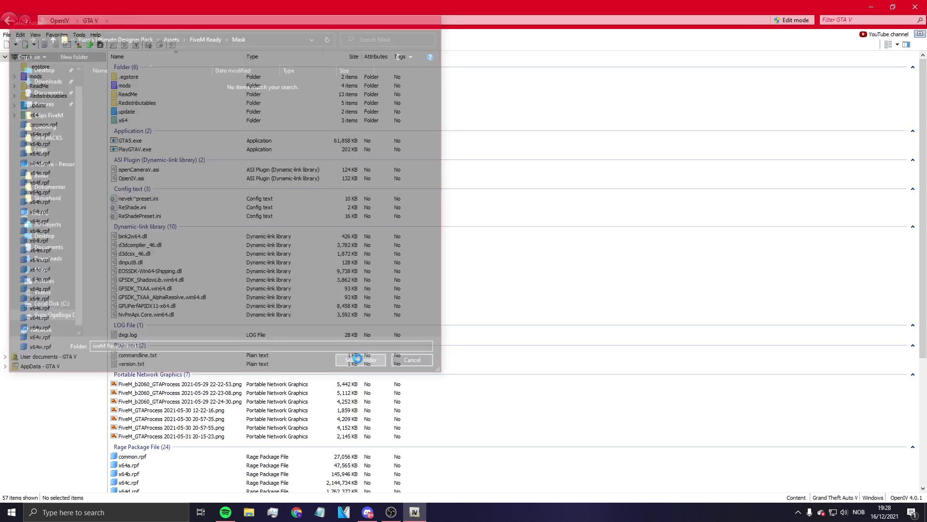
click(222, 76)
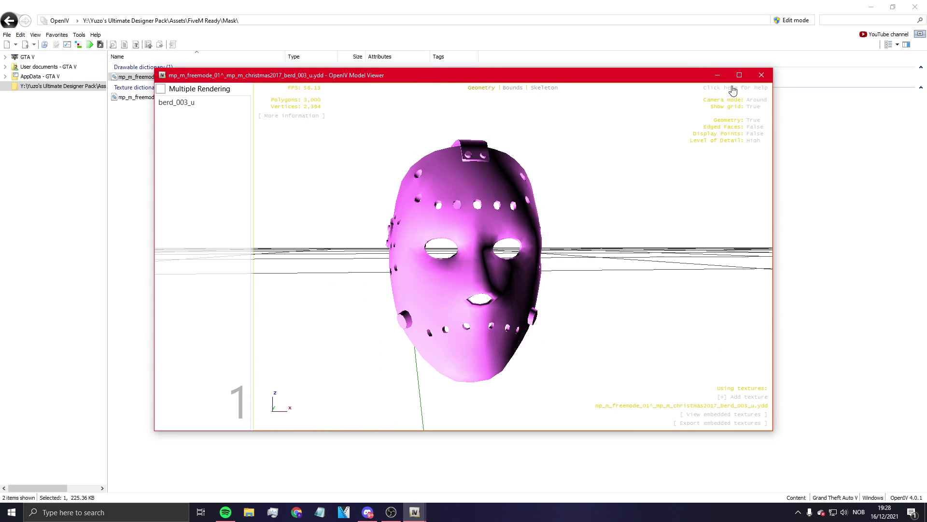
click(738, 76)
click(903, 468)
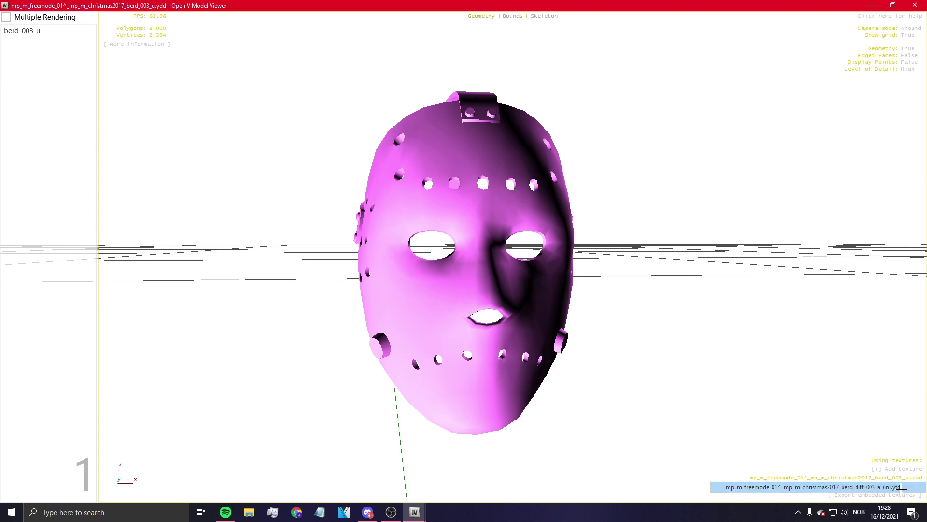
click(898, 488)
drag(669, 319, 716, 91)
click(871, 5)
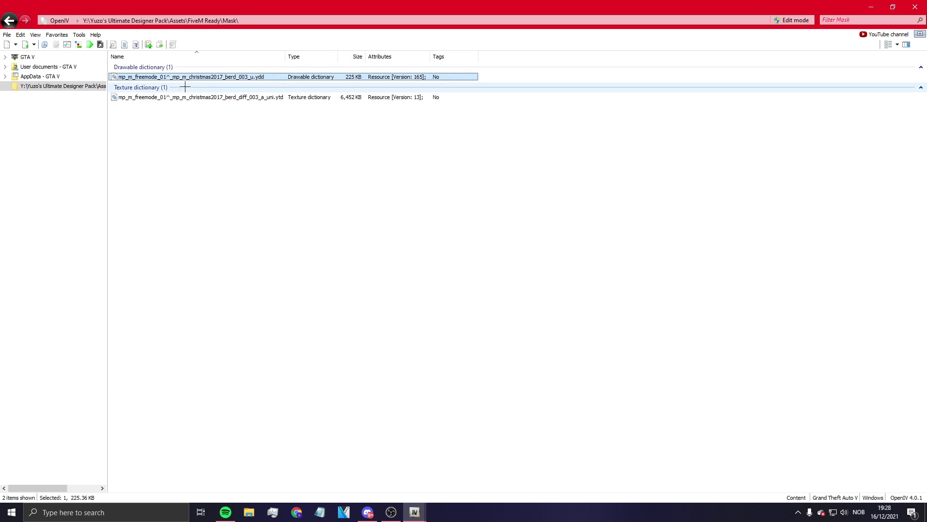
click(78, 35)
- Open OpenIV Options and cycle through its tabs to reach the Tools settings
click(92, 47)
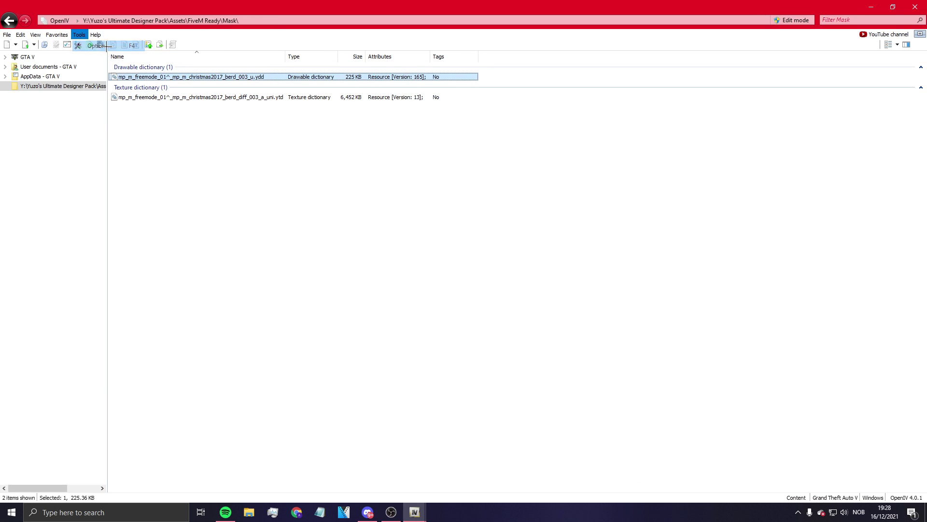
click(441, 138)
click(483, 135)
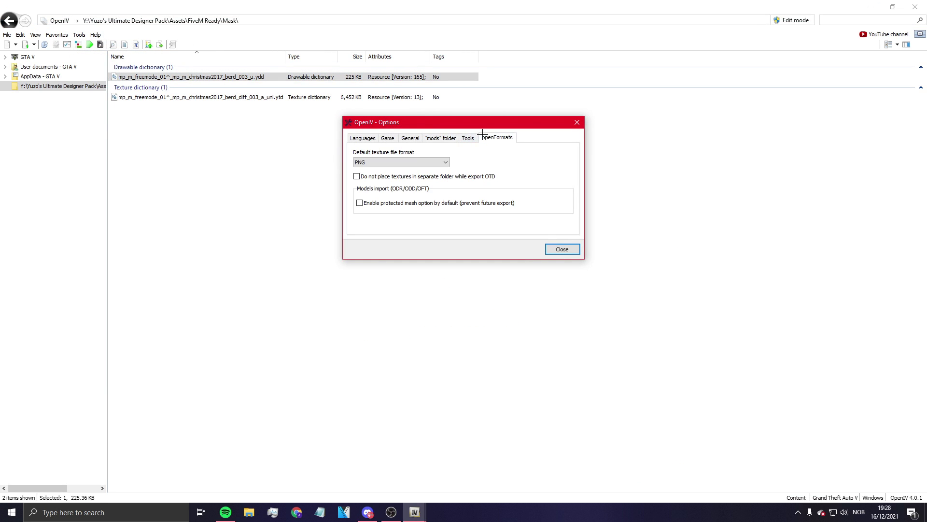
click(411, 138)
click(428, 138)
click(411, 138)
click(428, 138)
click(411, 138)
click(427, 138)
click(485, 139)
click(475, 135)
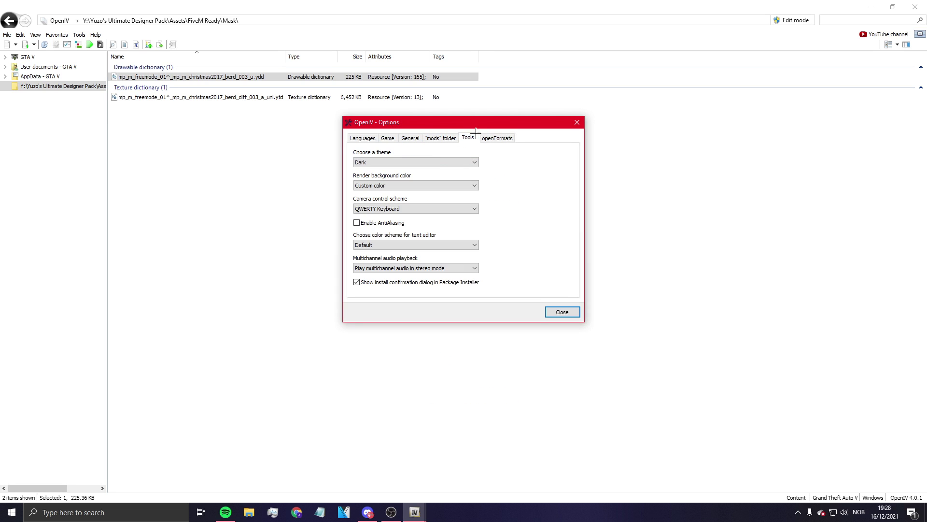
- Change Render background color from Default to a custom black colour and close Options
click(390, 186)
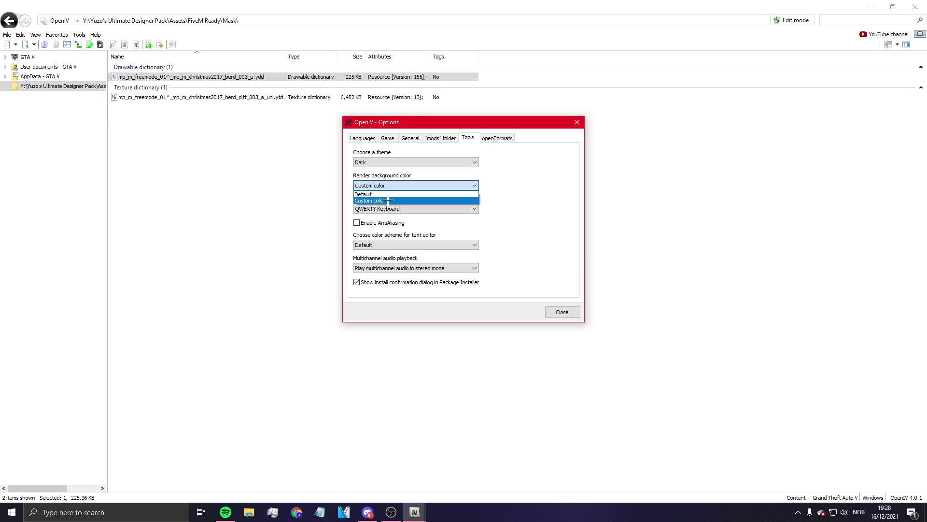
click(382, 194)
click(415, 186)
click(384, 200)
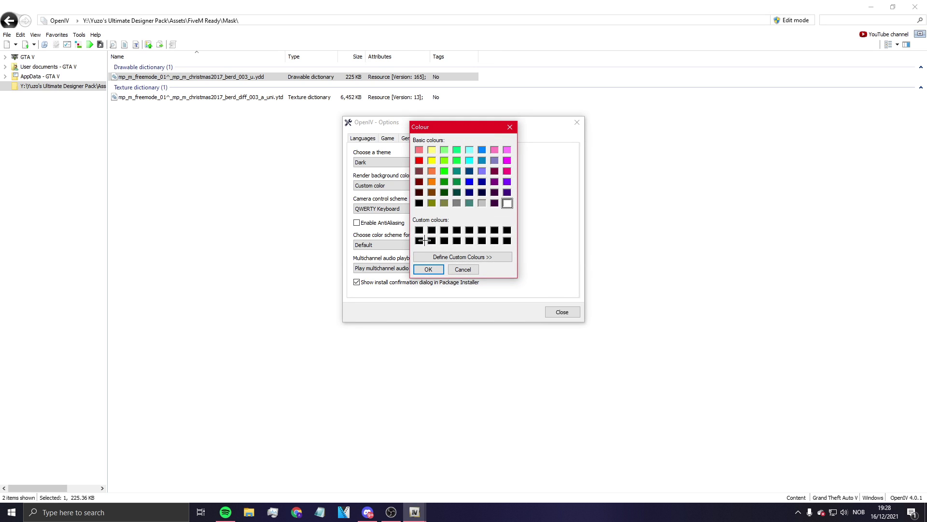
click(429, 269)
click(560, 311)
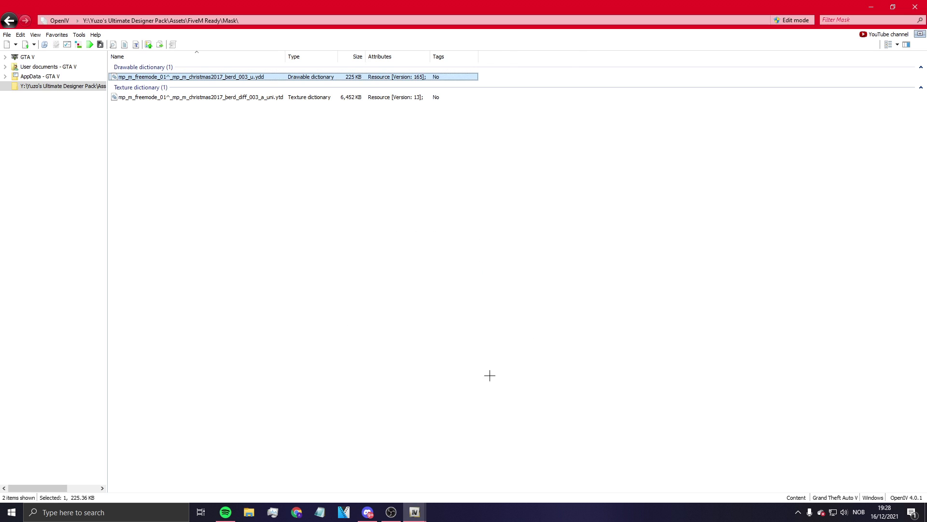
key(Return)
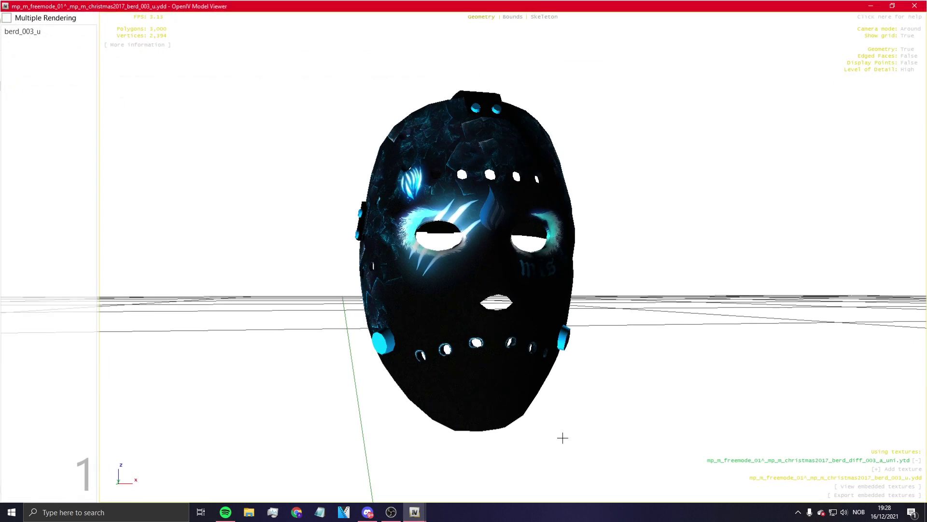
click(915, 5)
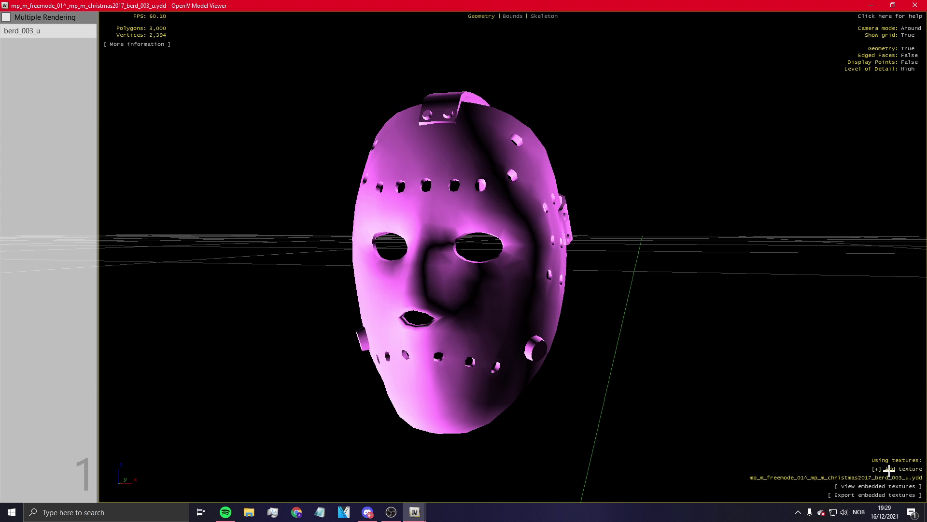
click(889, 469)
drag(773, 367, 232, 112)
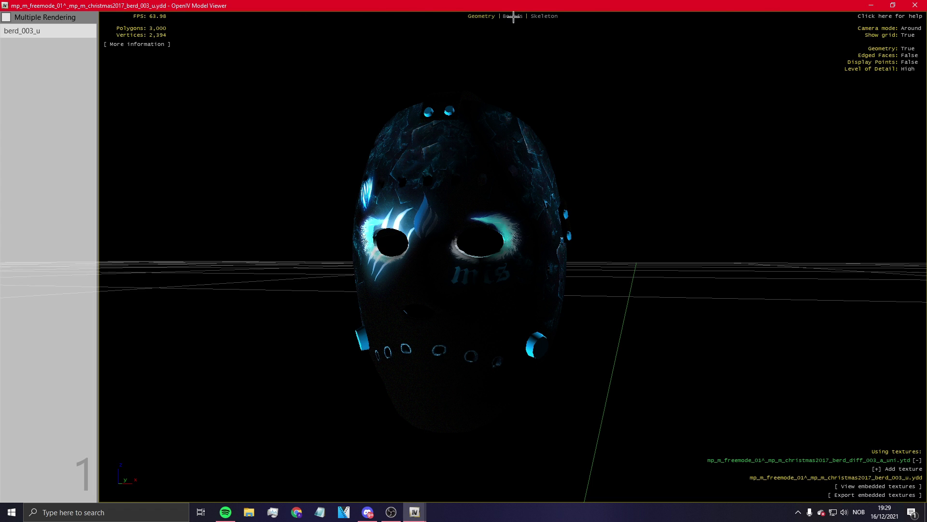
drag(544, 14, 553, 82)
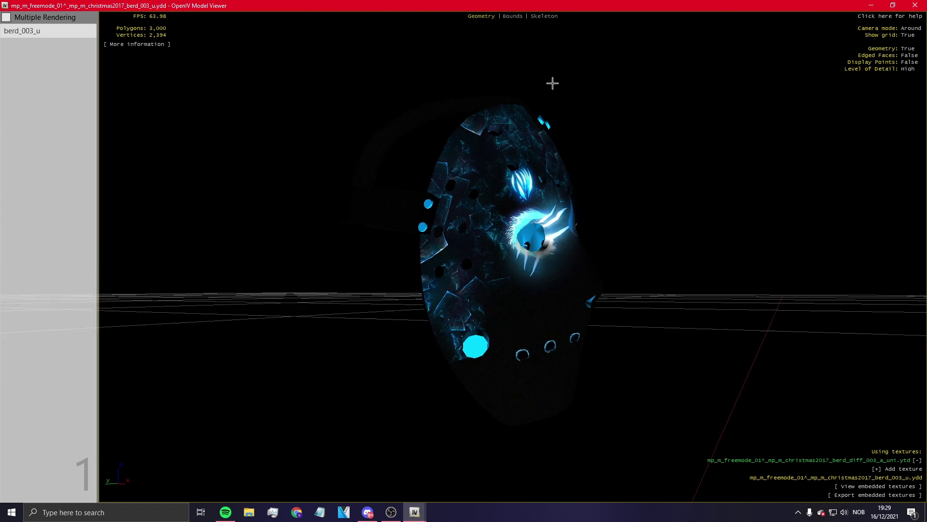
click(6, 18)
click(6, 18)
click(6, 17)
click(6, 17)
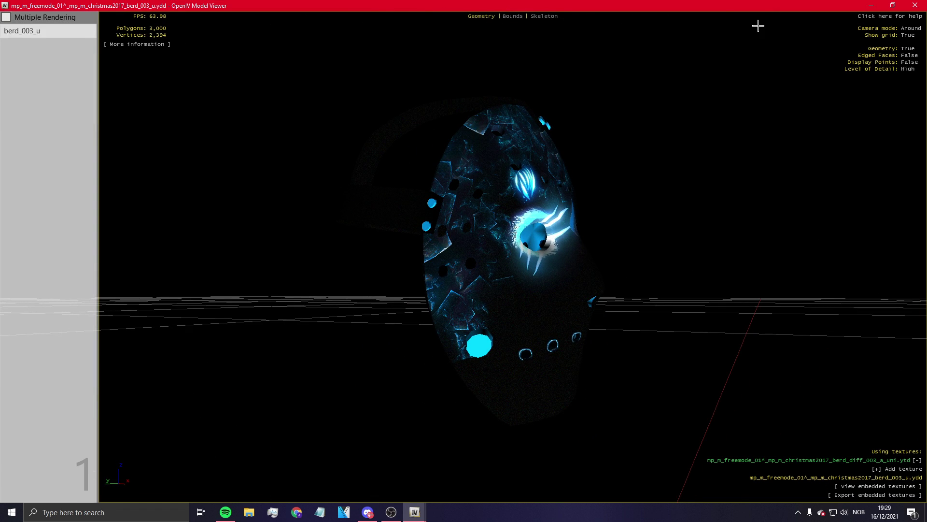
click(920, 4)
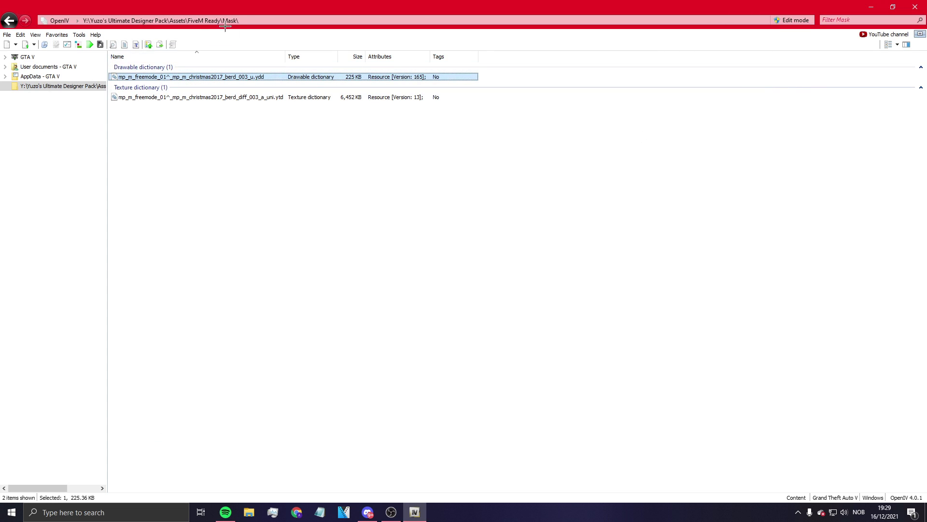
click(39, 58)
- Scroll the GTA V folder listing, then restore and re-maximize the OpenIV window
scroll(280, 159, down, 7)
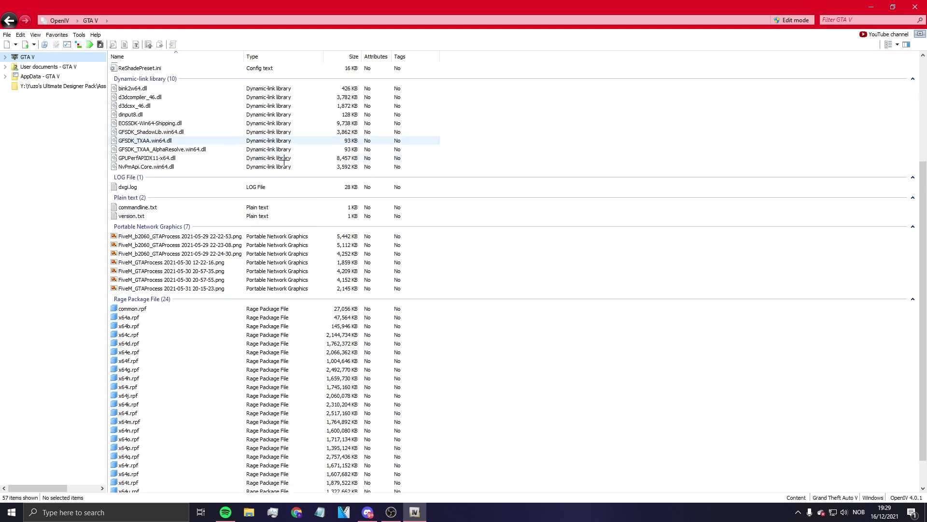
scroll(265, 181, up, 5)
scroll(263, 179, up, 2)
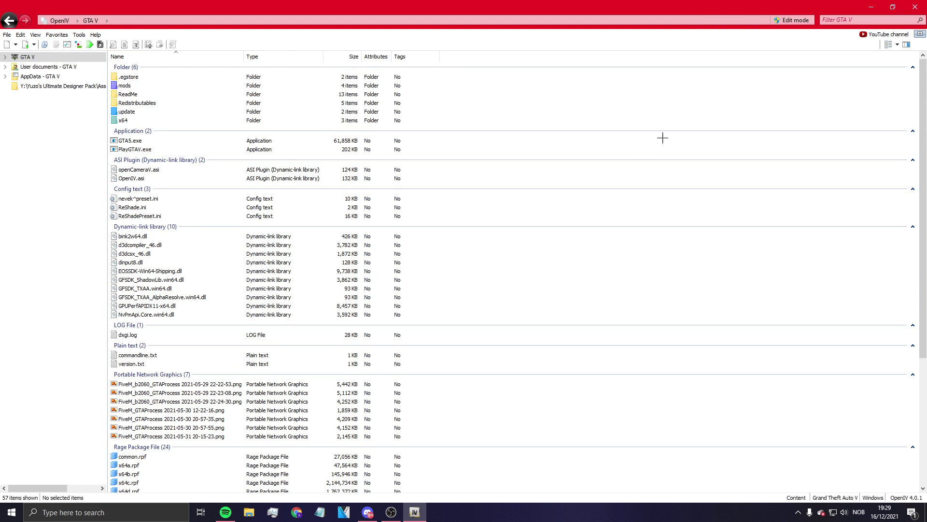
double_click(727, 6)
click(761, 30)
mouse_move(388, 516)
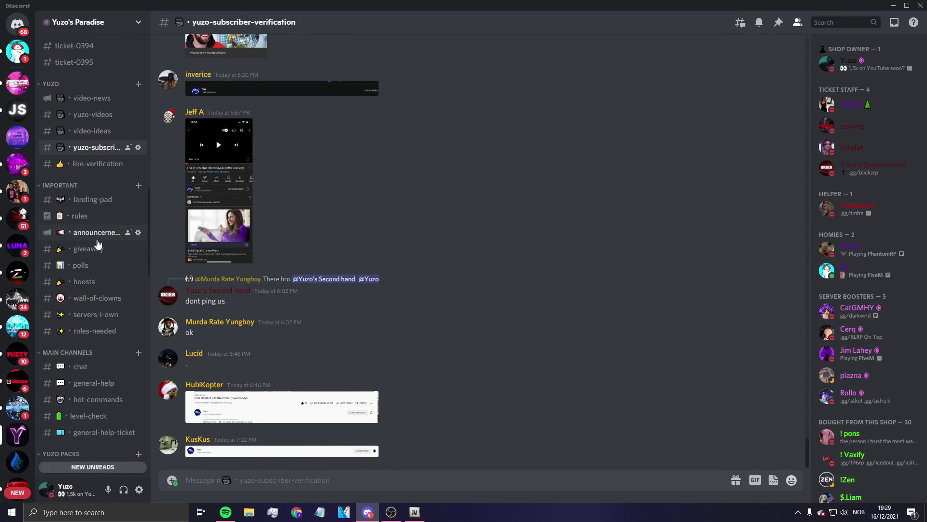
click(367, 514)
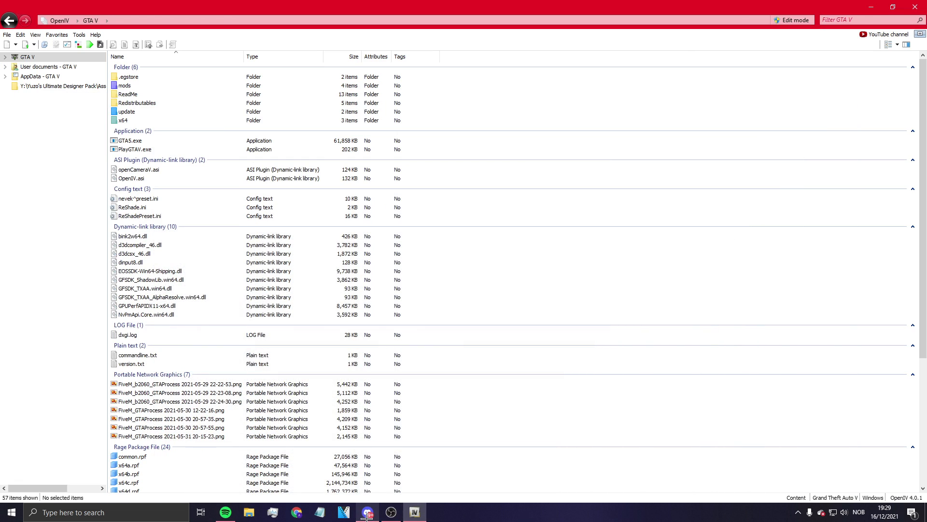
click(367, 514)
scroll(89, 254, up, 3)
scroll(88, 254, up, 4)
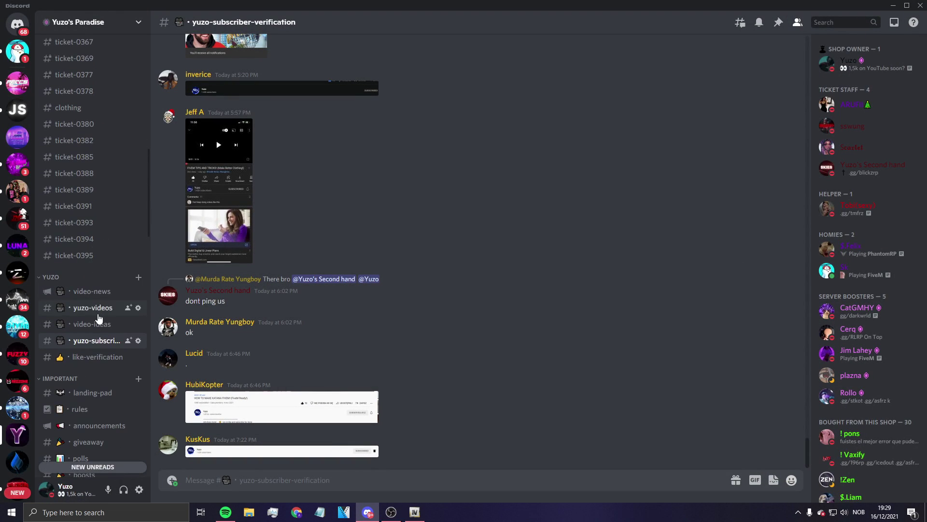
scroll(91, 322, down, 3)
scroll(92, 327, down, 3)
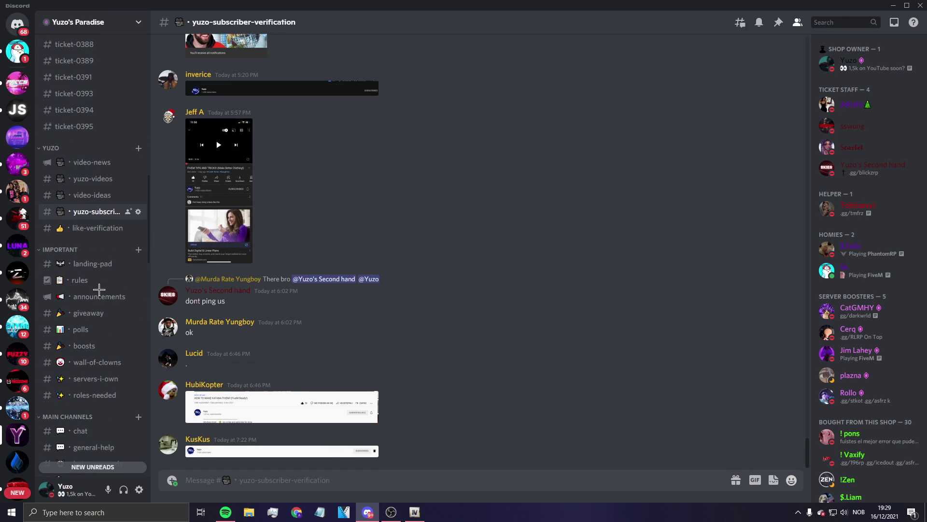